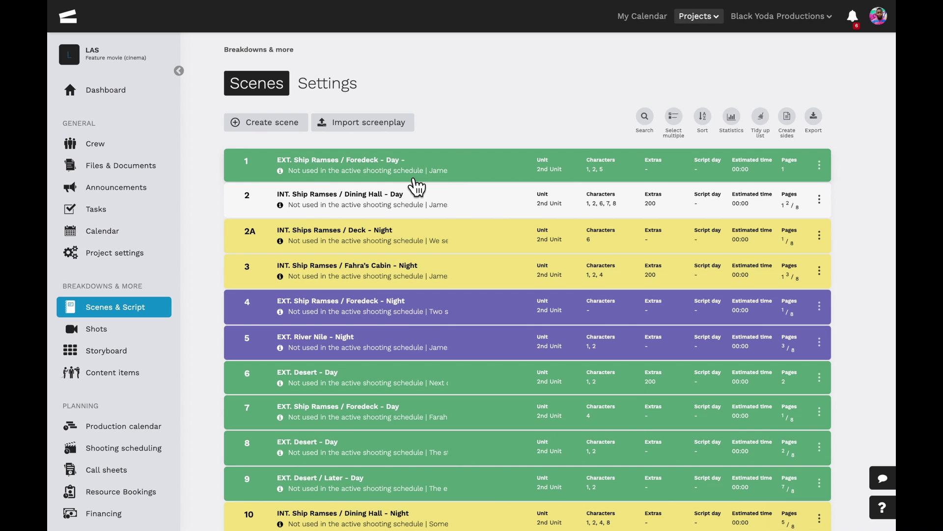
click(376, 161)
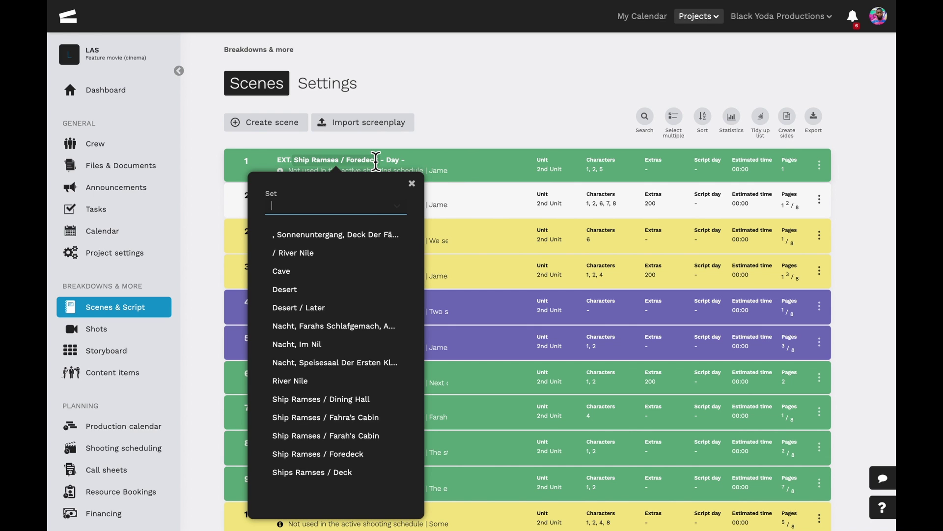
click(393, 161)
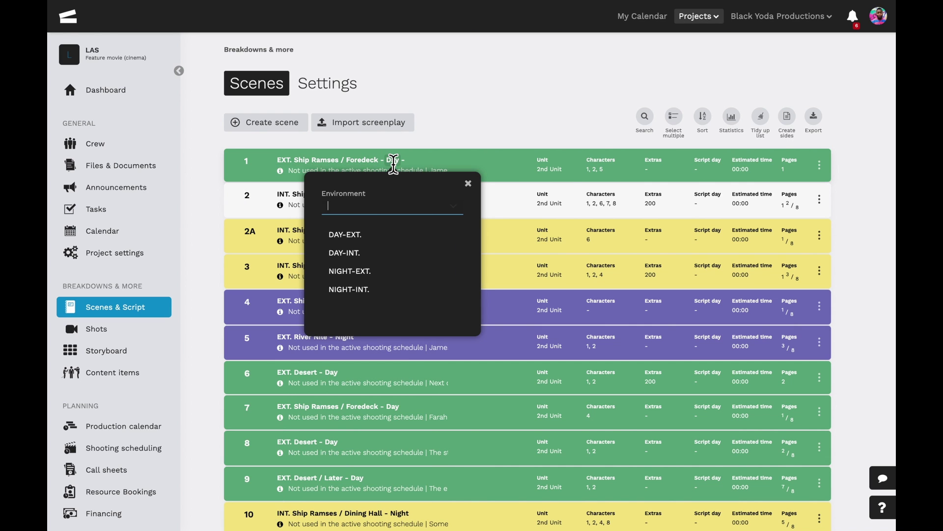
click(293, 167)
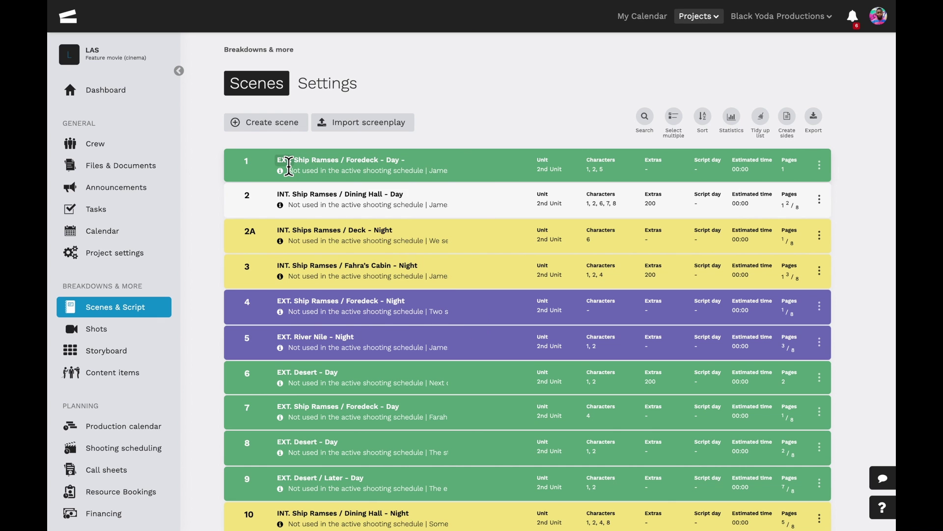
click(596, 169)
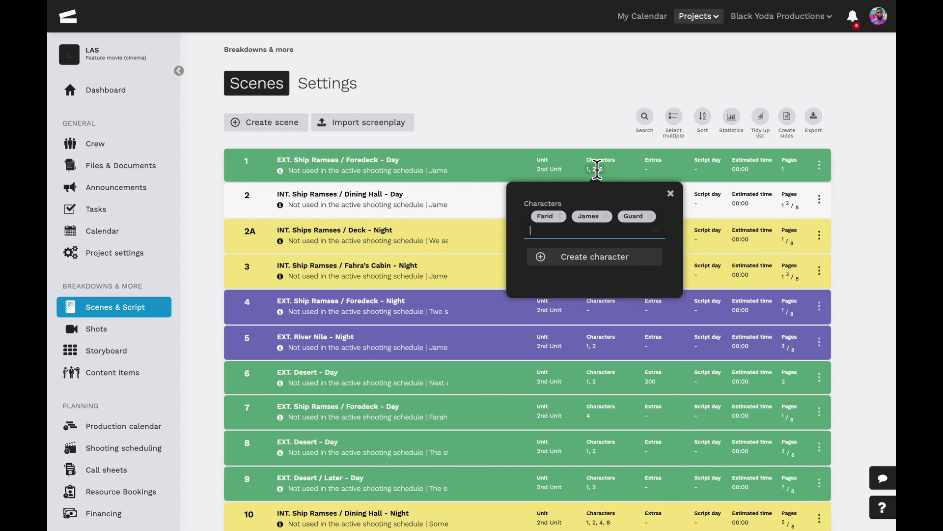
click(595, 168)
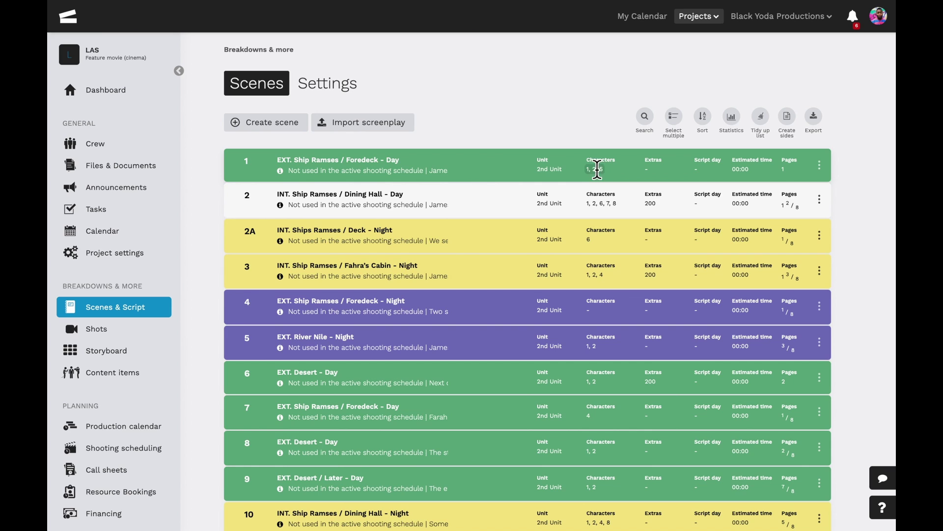
Open scene 1, Ship Ramses / Foredeck, to see its description, environment, set and characters.
click(499, 180)
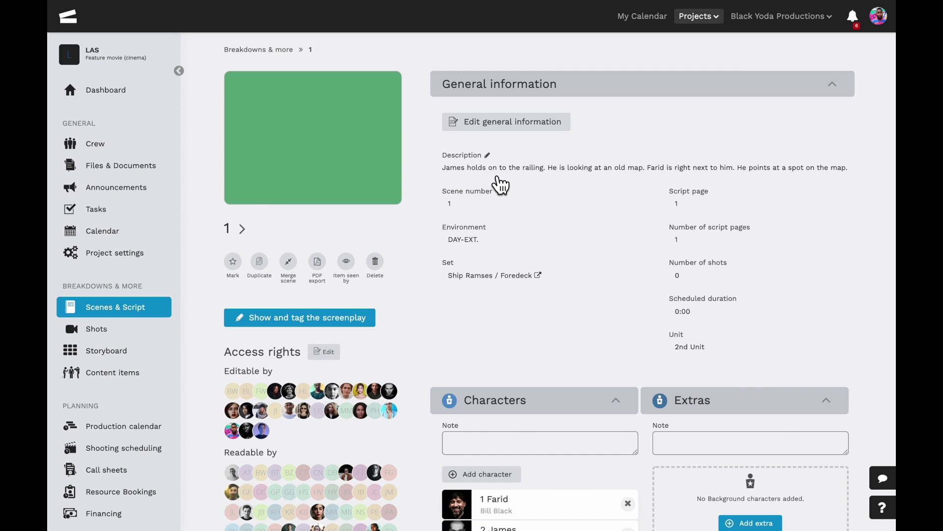
click(497, 123)
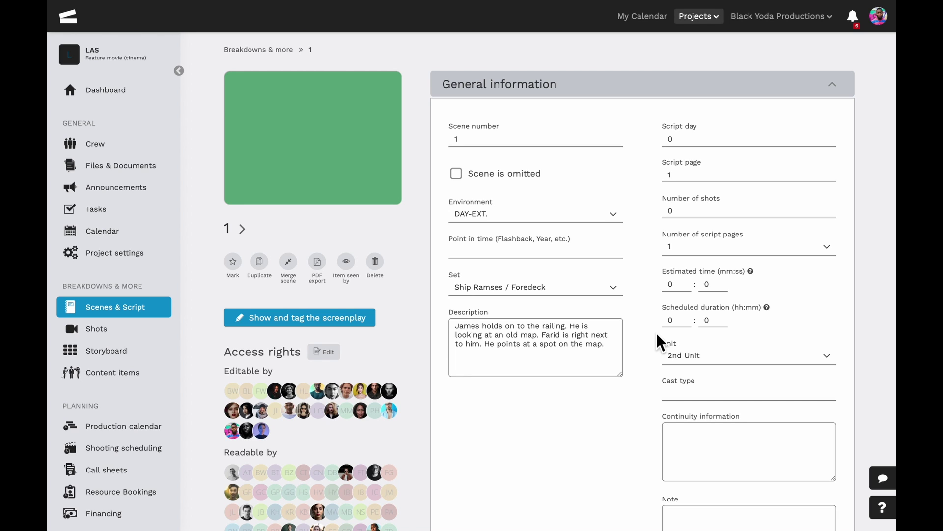
scroll(657, 332, down, 3)
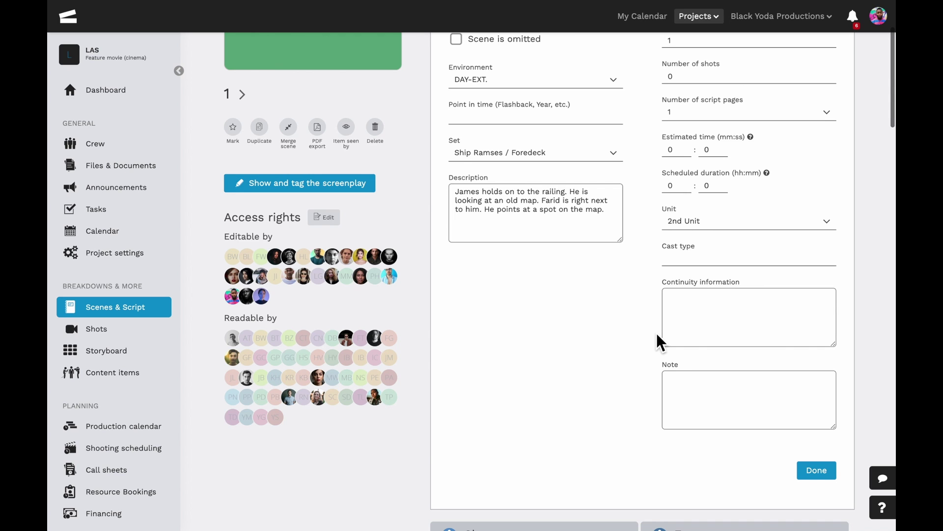
scroll(657, 332, down, 2)
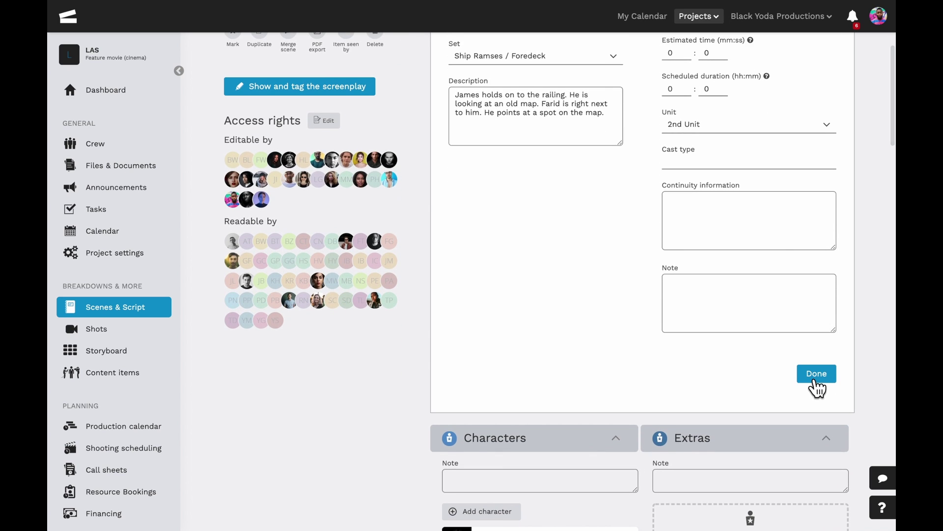
click(814, 381)
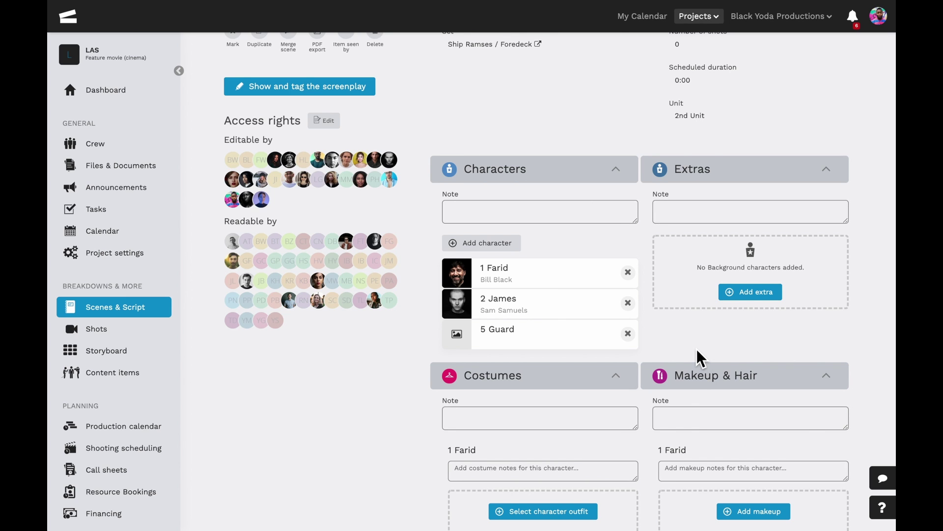
Create an 'Old hat' costume outfit for Farid in scene 1.
scroll(697, 349, down, 5)
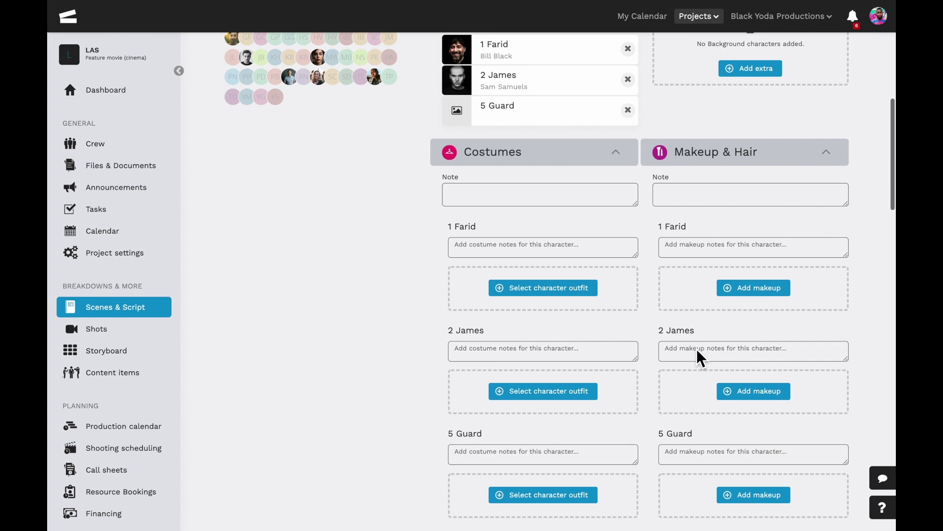
click(566, 293)
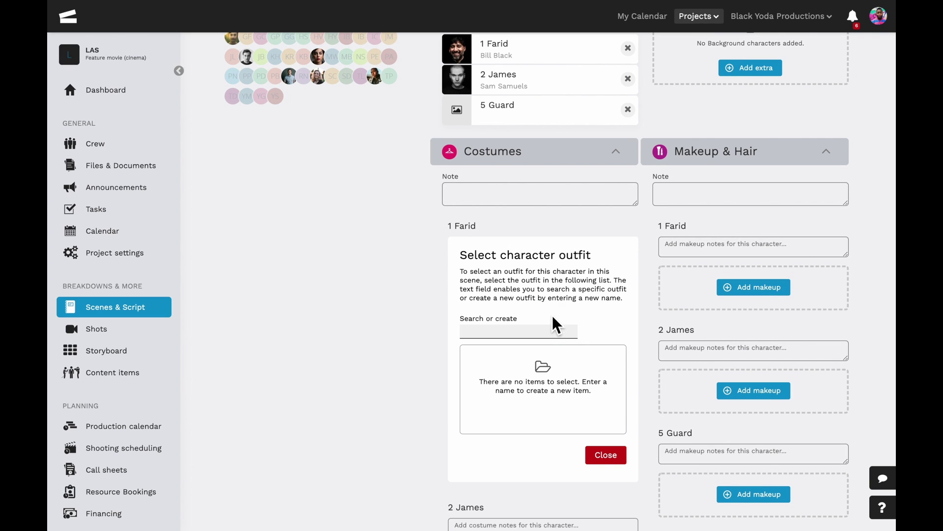
text(Ol)
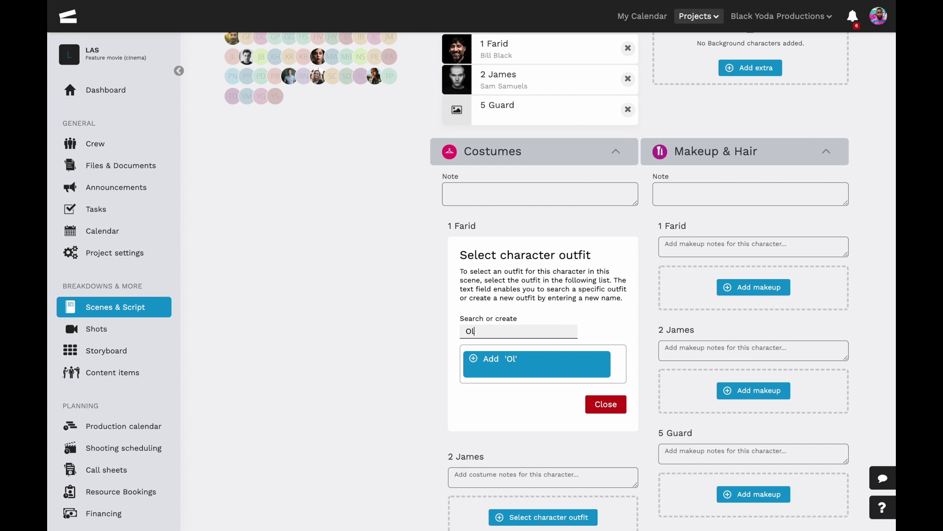
text(d hat)
click(465, 365)
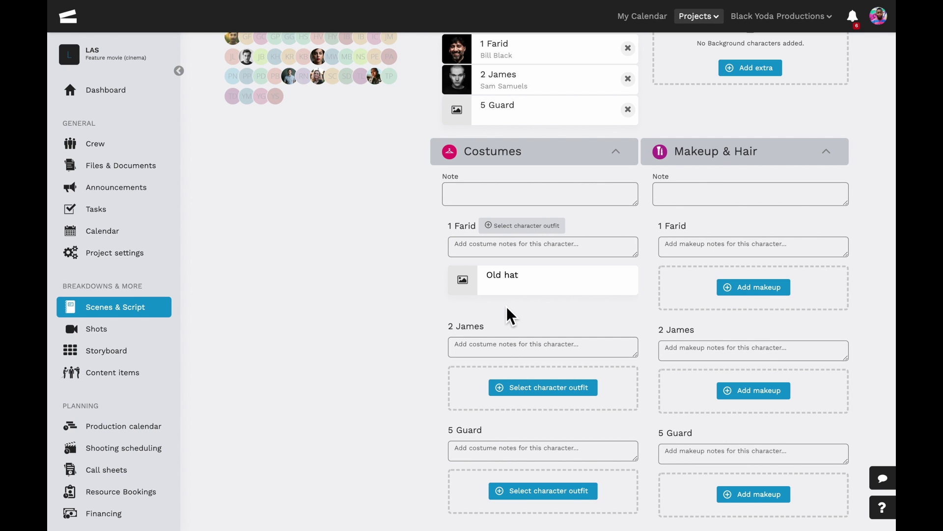
Add the 2000 Old map element to scene 1's Props.
scroll(507, 308, down, 10)
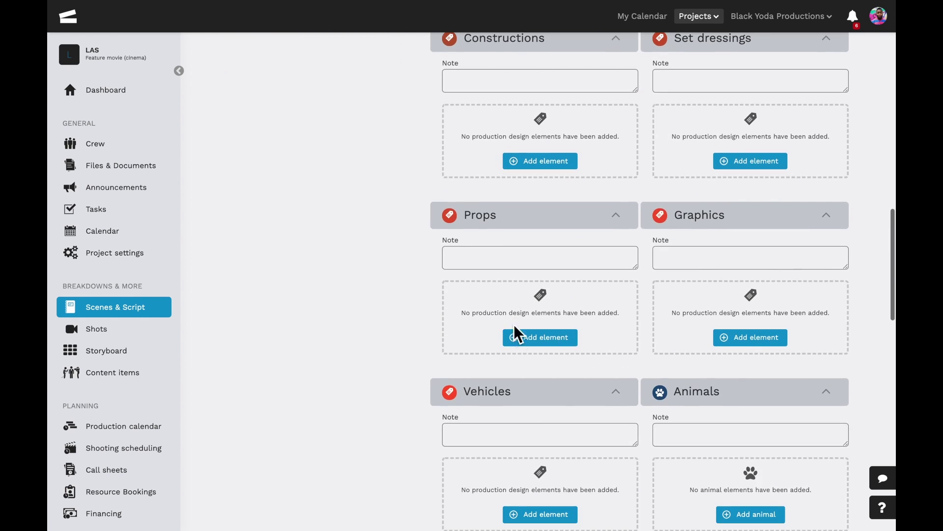
click(520, 338)
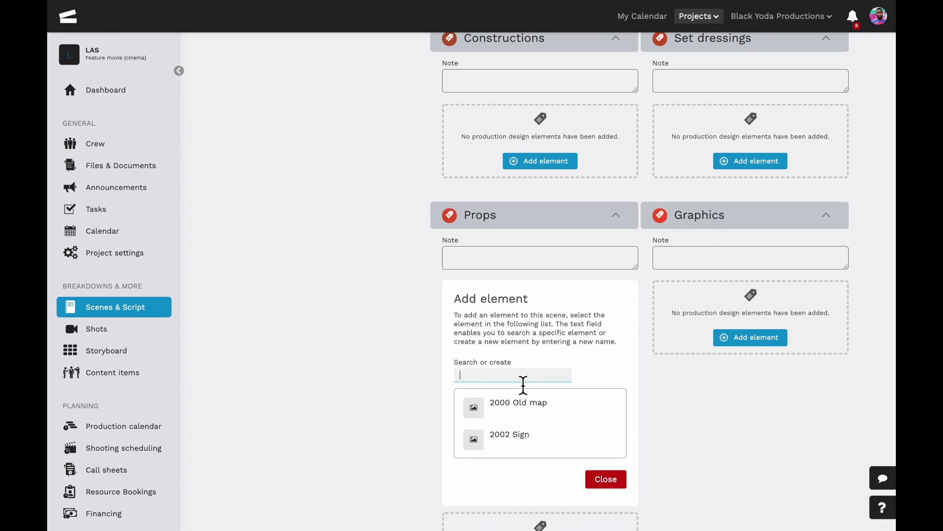
click(531, 421)
scroll(611, 333, up, 10)
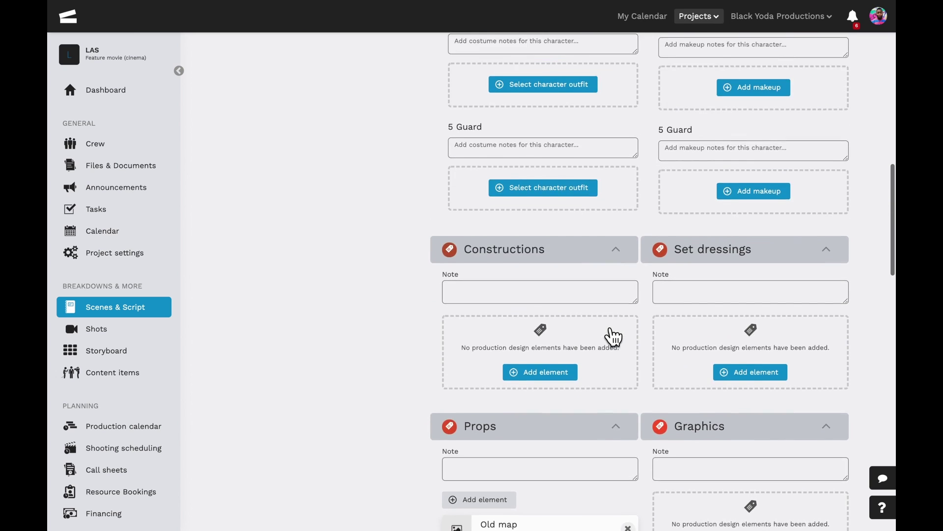
scroll(605, 324, up, 10)
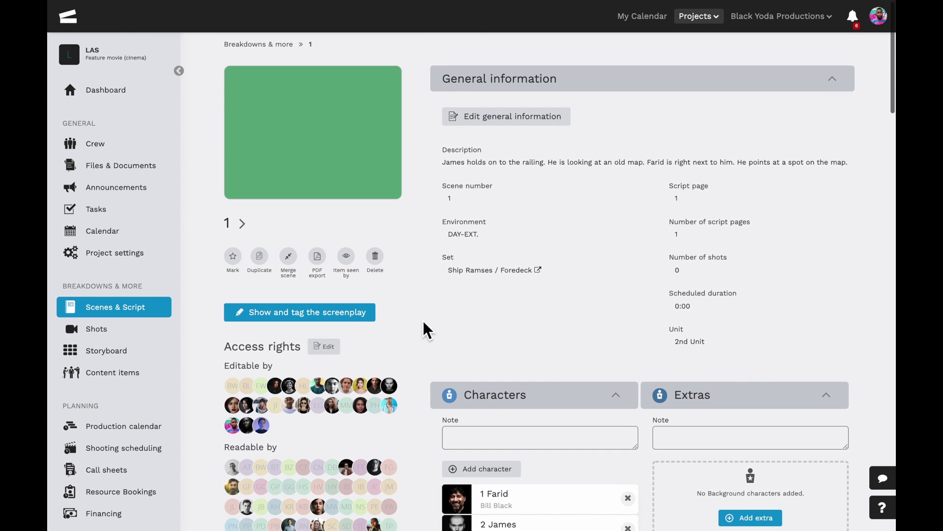
Show scene 1's screenplay for tagging and expand the Costumes (1) list with Farid's Old hat.
click(368, 319)
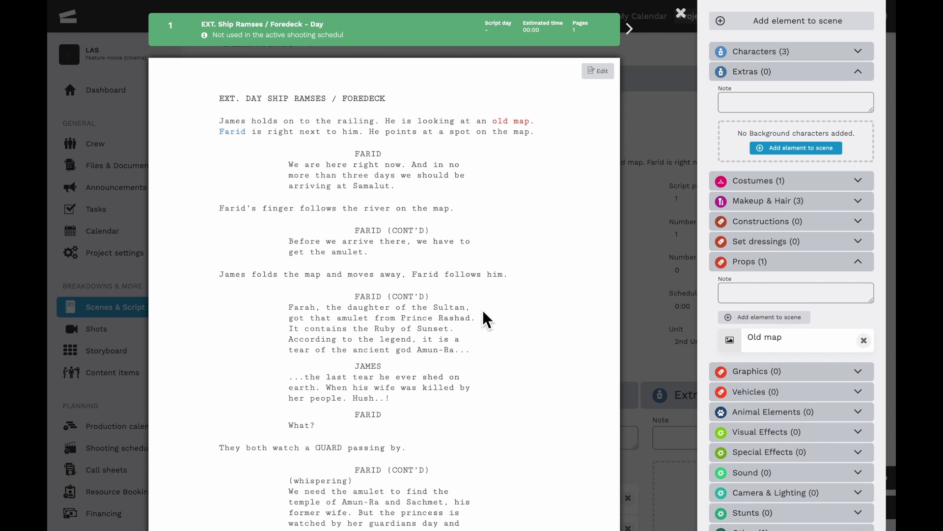
click(743, 189)
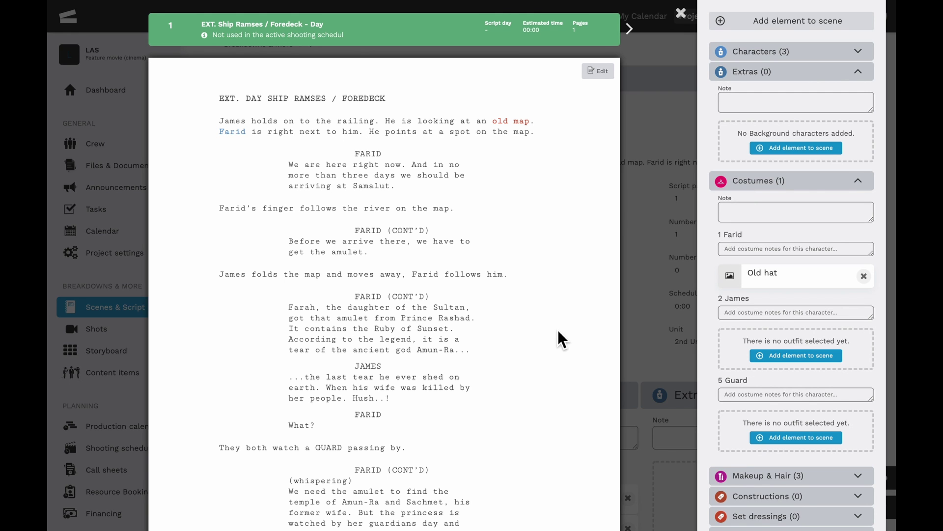
scroll(558, 329, down, 3)
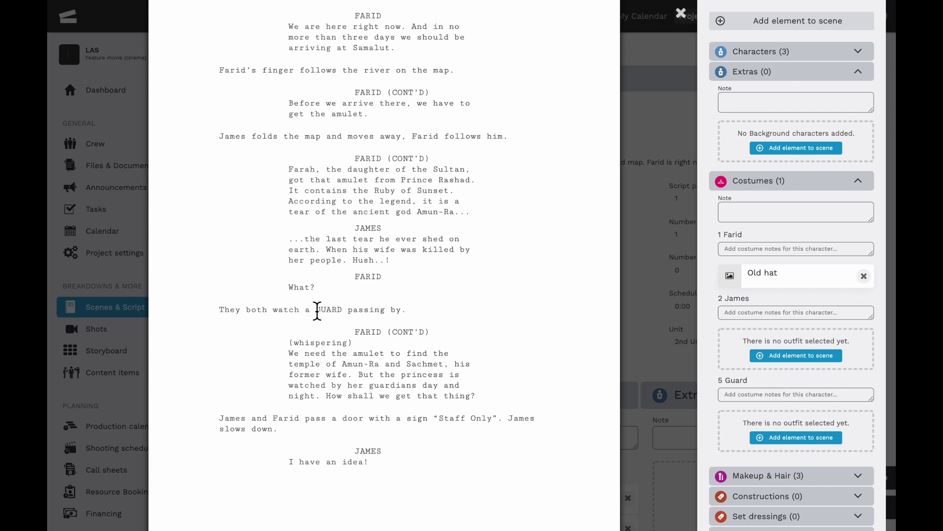
Tag GUARD in the script as an Extra, applied to all its mentions in the screenplay.
drag(316, 310, 346, 312)
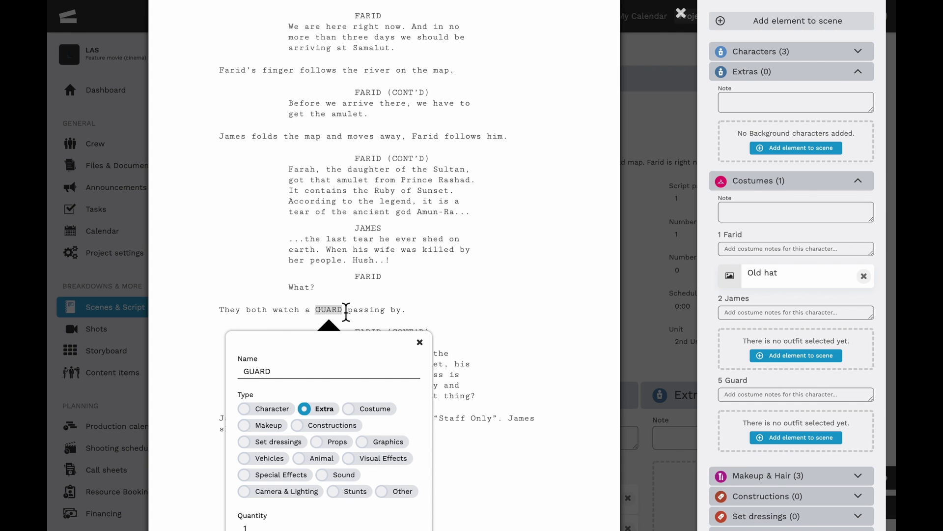
scroll(333, 418, down, 1)
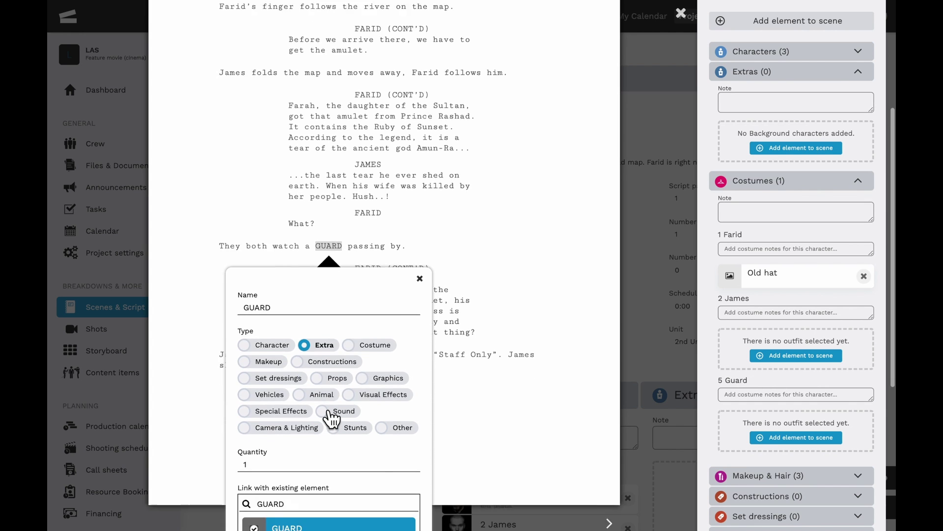
scroll(332, 417, down, 3)
click(247, 408)
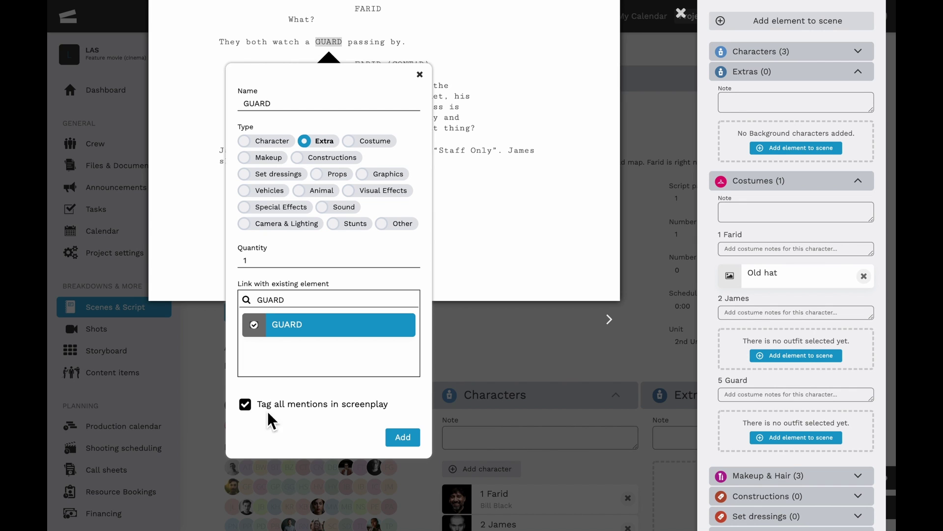
click(405, 442)
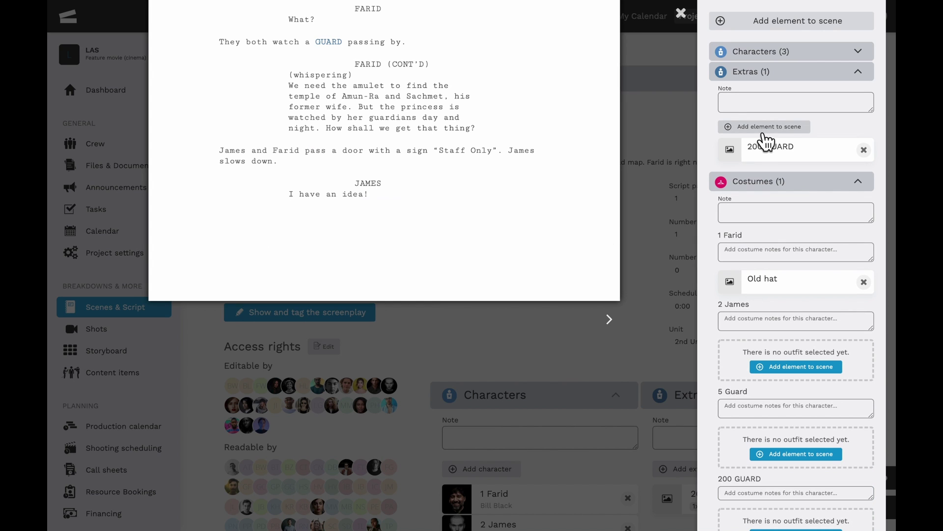
Enter 'Fat guard' in the Extras Note field for scene 1.
click(759, 109)
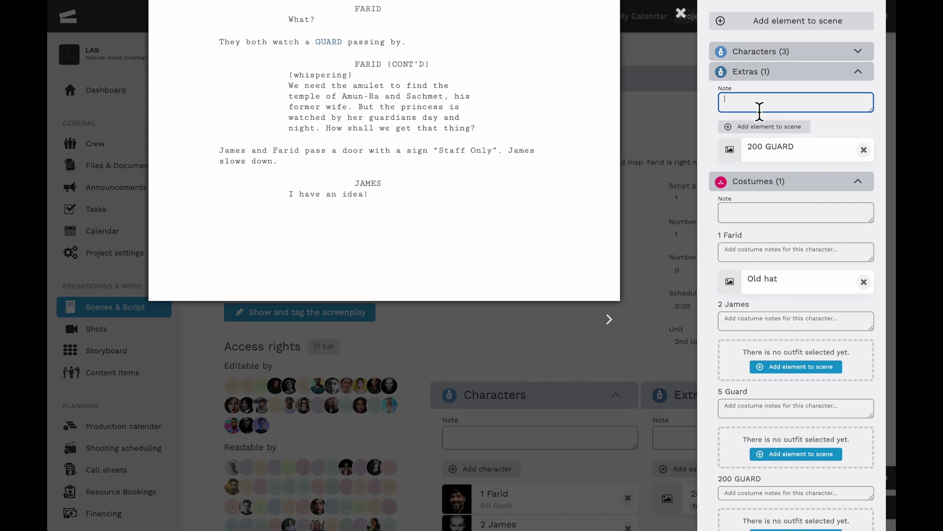
text(Fat guard)
scroll(643, 116, up, 8)
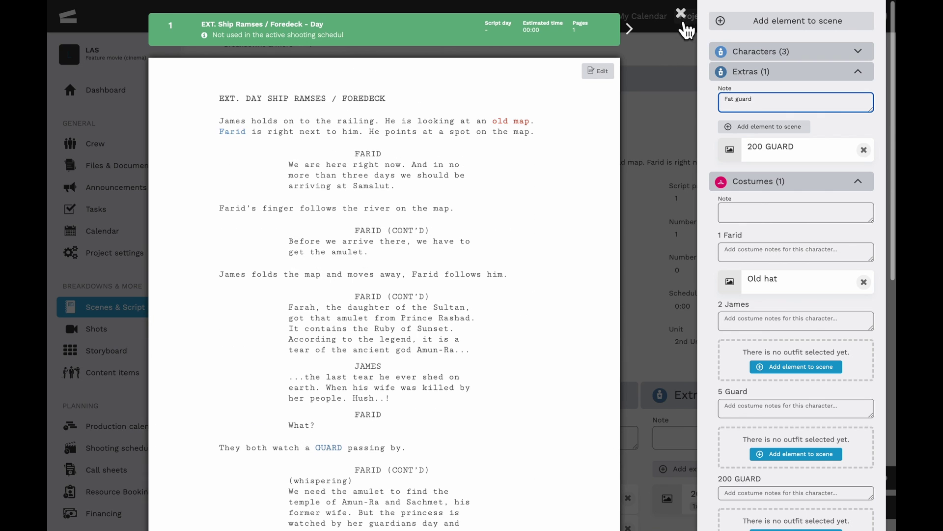
Close the screenplay, review the 200 GUARD extra card, and return to the scene list.
click(683, 20)
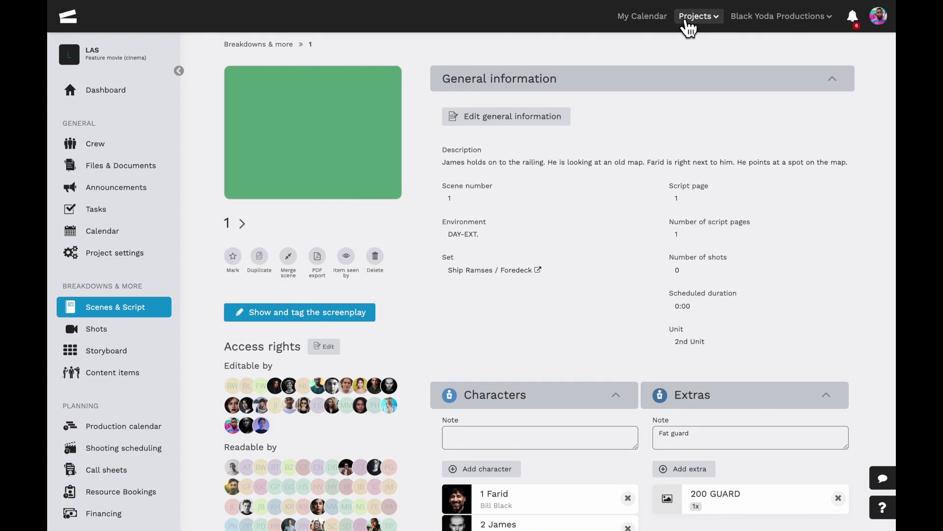
scroll(651, 218, down, 3)
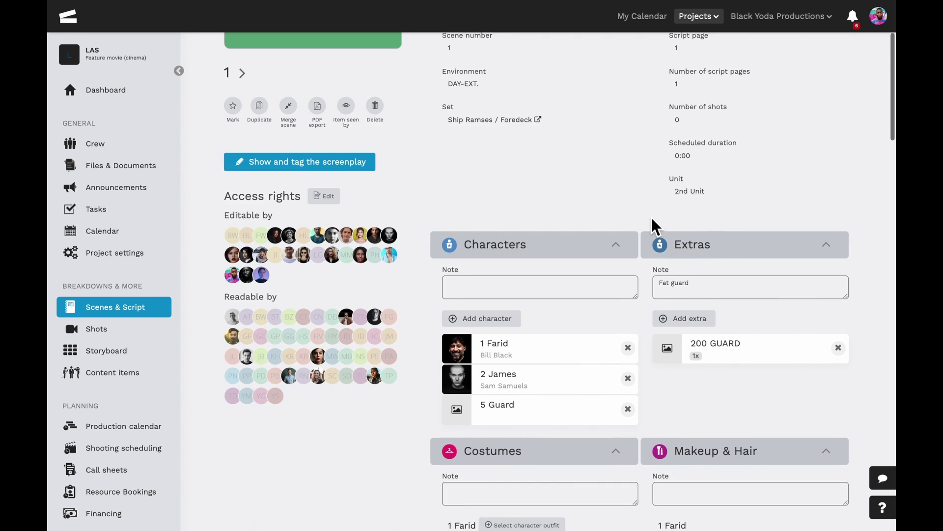
click(722, 355)
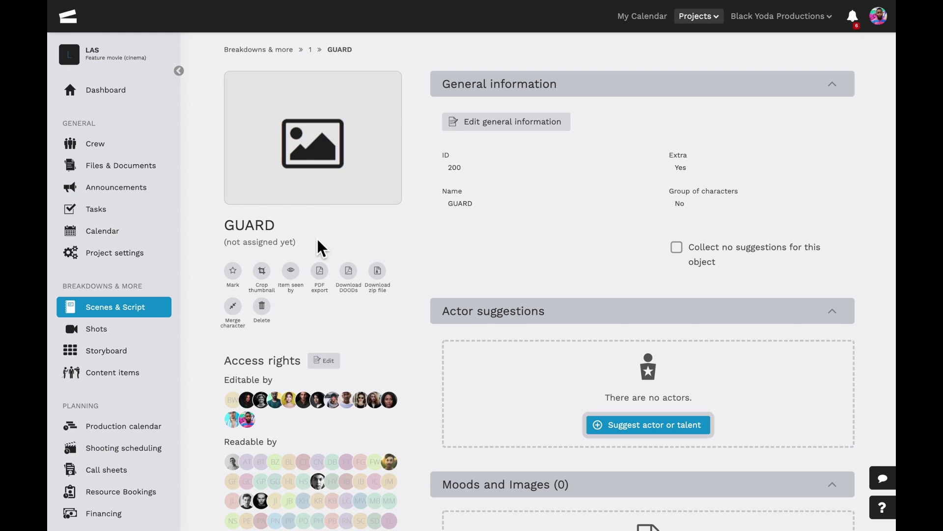
click(285, 50)
Open scene 1's Old hat costume item (ID 1000) and confirm its general information.
click(449, 173)
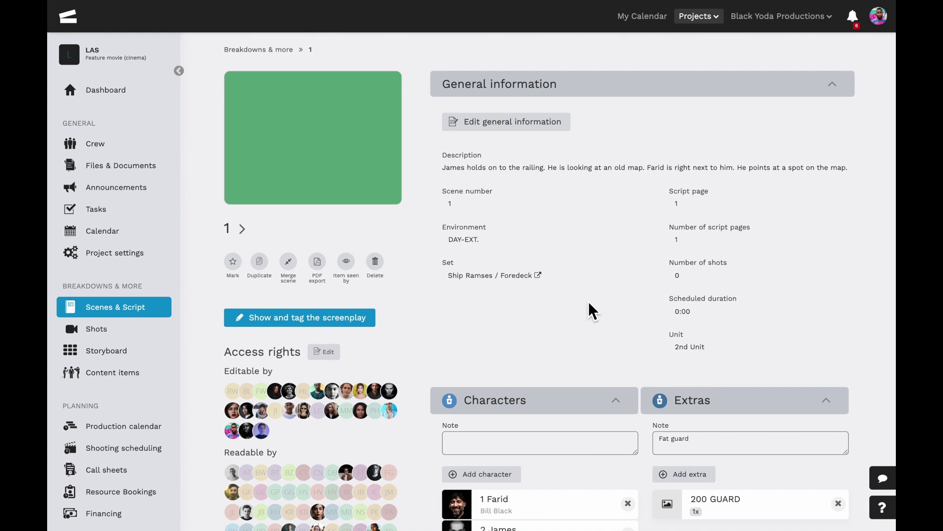
scroll(588, 305, down, 10)
click(549, 175)
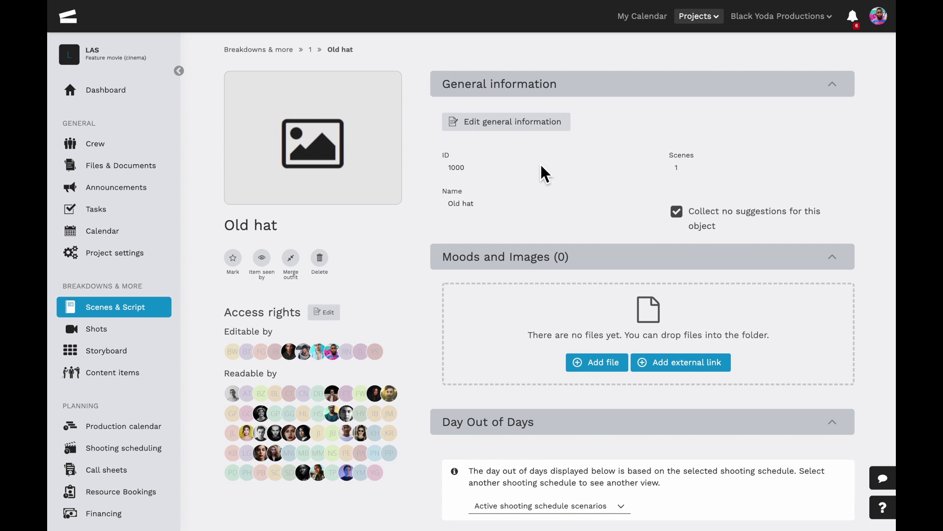
click(538, 130)
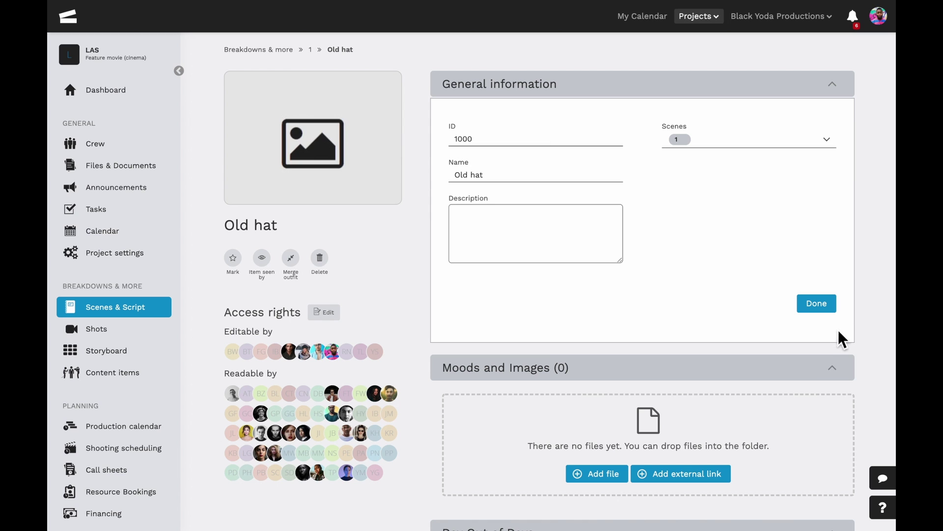
click(818, 306)
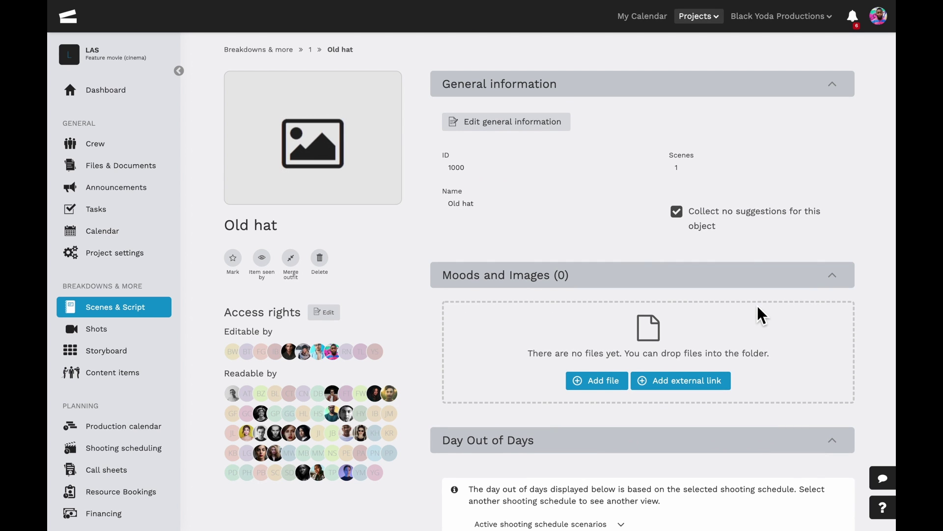
scroll(758, 307, down, 5)
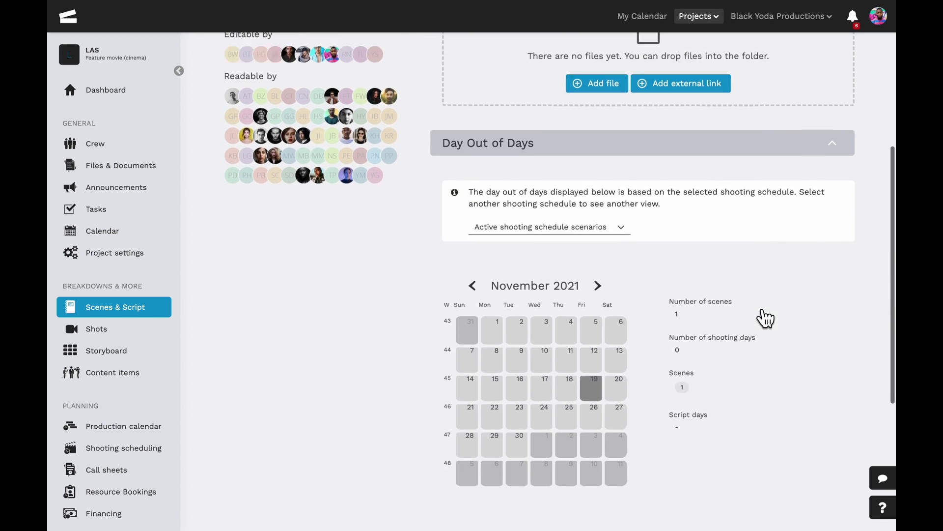
scroll(765, 318, down, 1)
scroll(753, 310, up, 6)
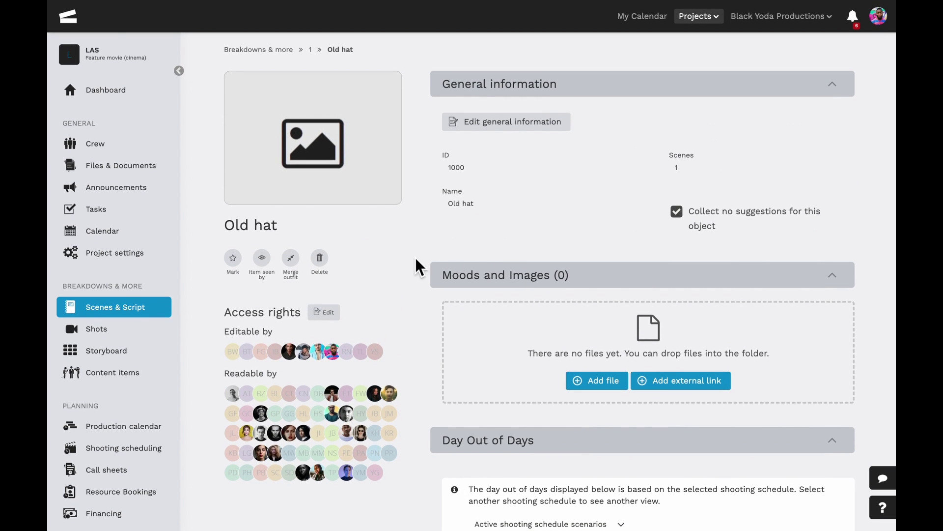
Return to Scenes & Script and open the Create sides download dialog.
click(173, 317)
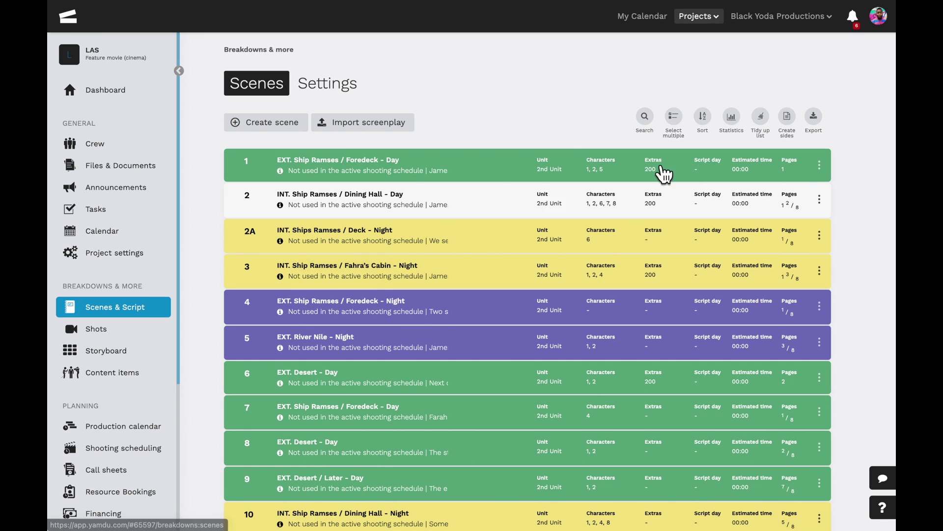
click(787, 120)
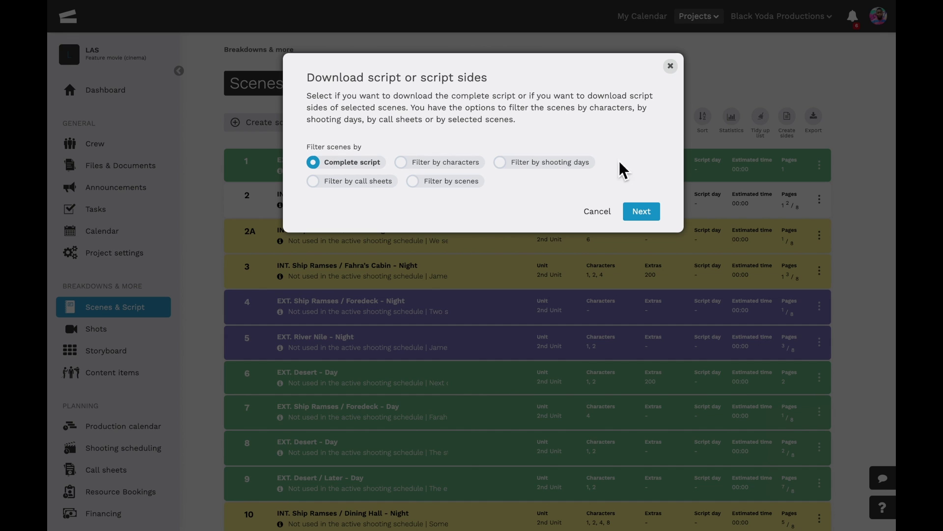
Start filtering the script by scenes, adding scenes 1, 2 and 3.
click(479, 184)
click(456, 224)
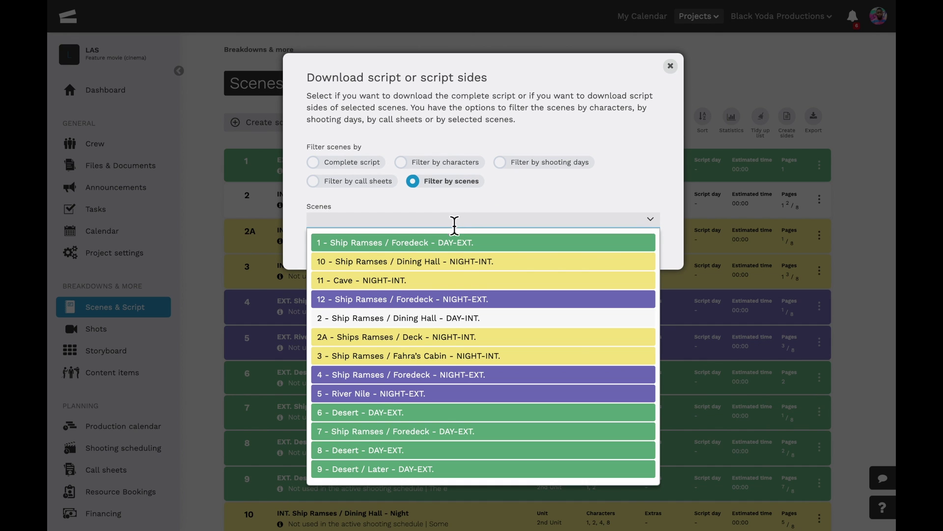
click(455, 245)
click(450, 324)
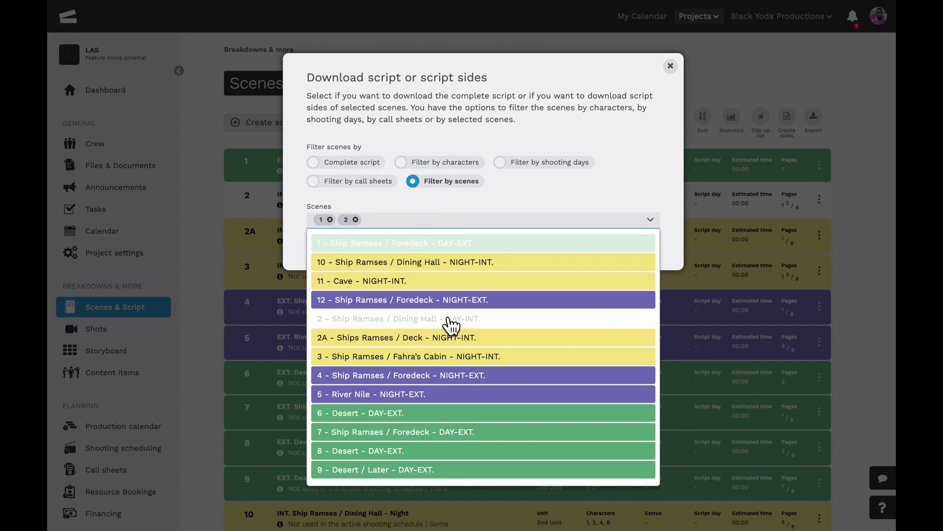
click(443, 360)
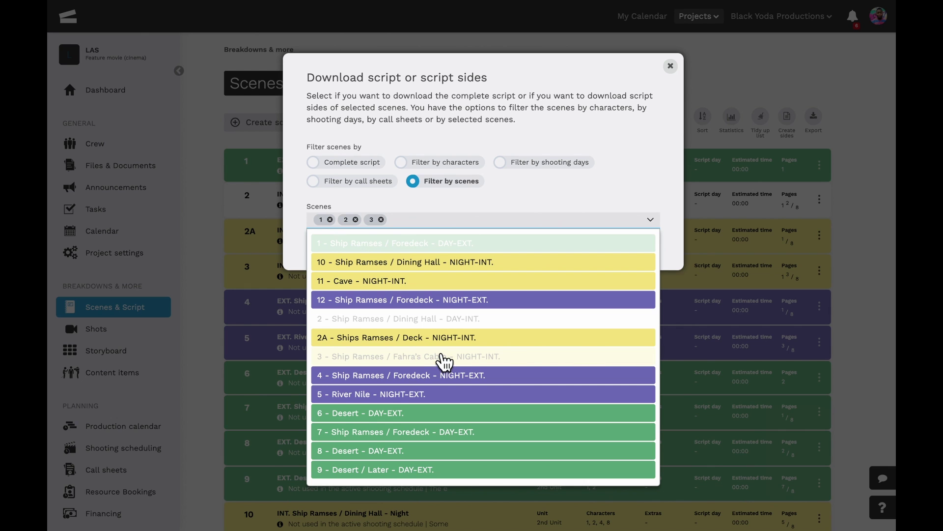
Switch to filtering by characters, leaving only Lady Hendersen selected.
click(476, 168)
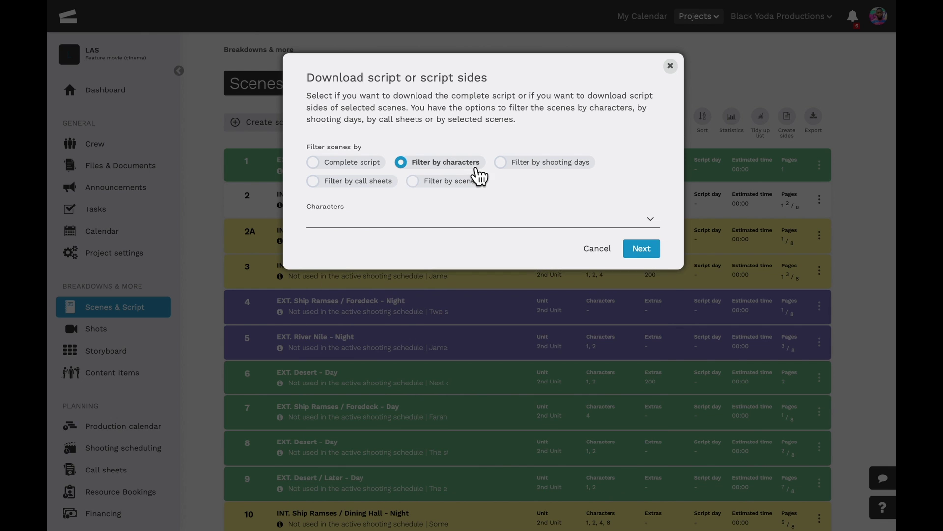
click(450, 219)
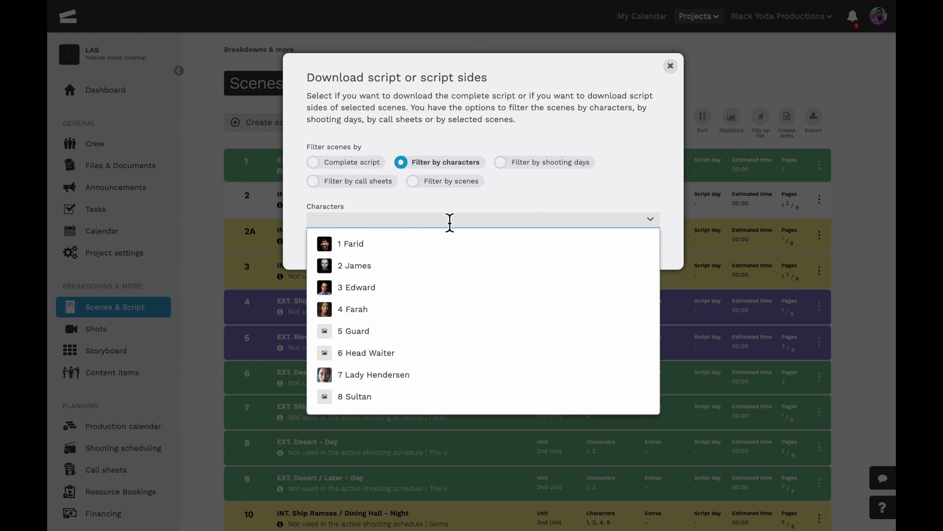
click(396, 375)
click(395, 264)
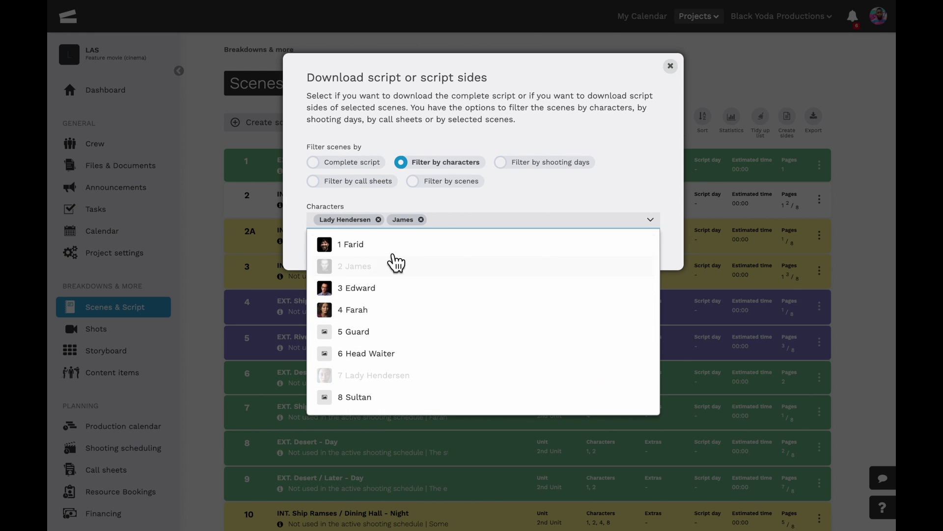
click(421, 219)
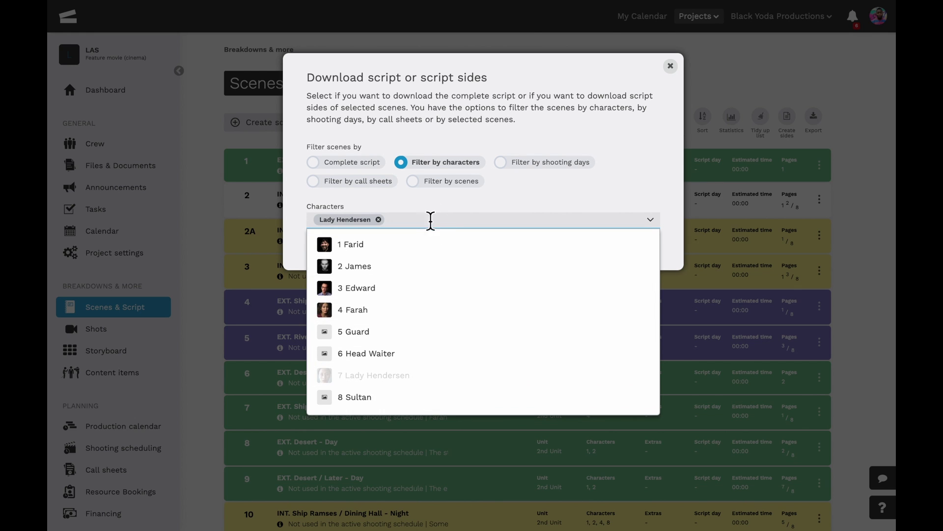
click(529, 198)
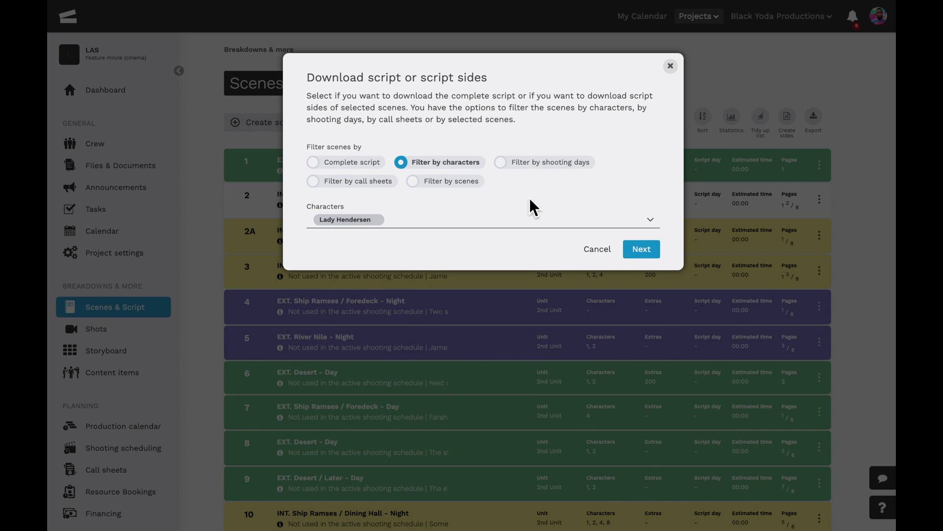
Download the sides titled 'Love At Sunset', watermarked with the actor's name, each scene on a new page.
click(658, 263)
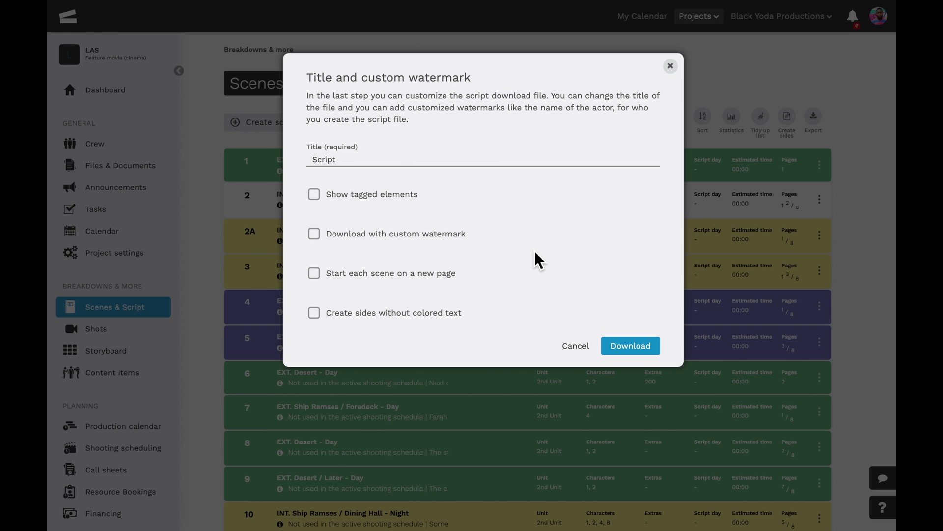
click(324, 238)
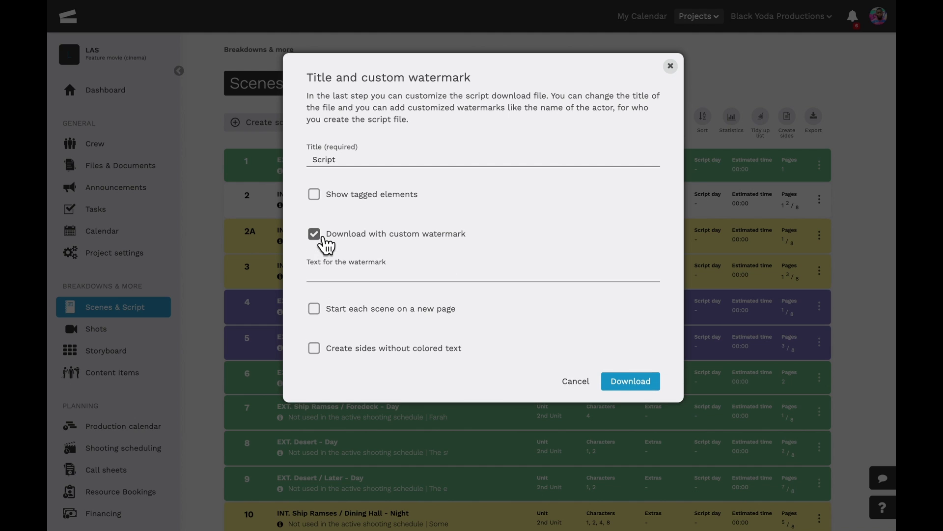
click(329, 279)
click(329, 291)
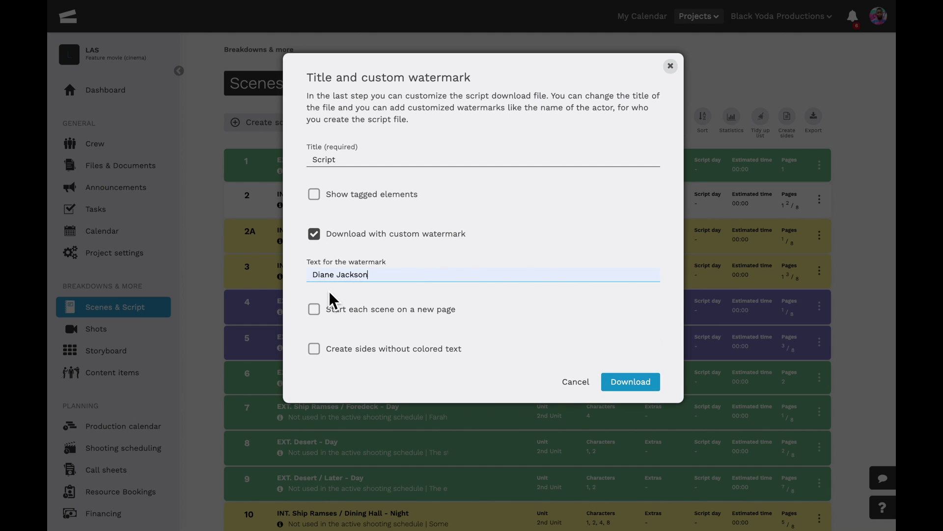
double_click(346, 167)
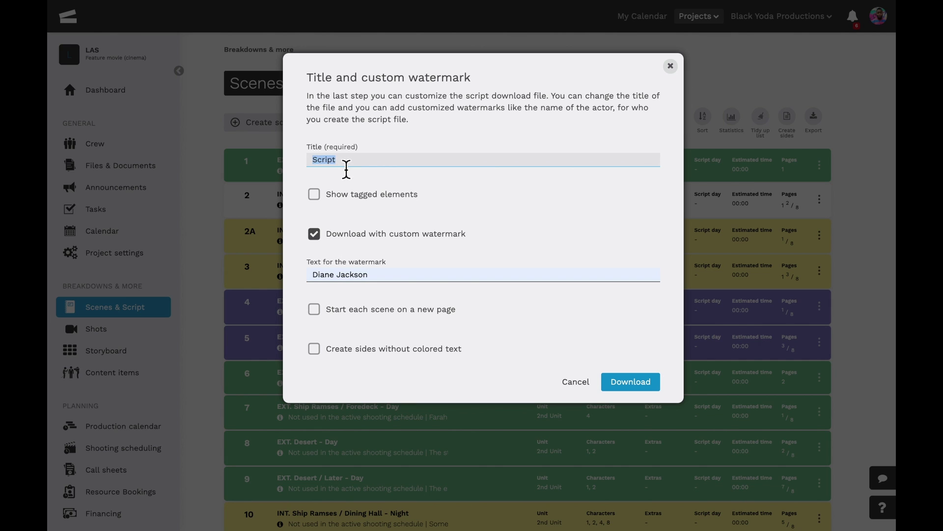
text(Love At Sunset)
click(323, 321)
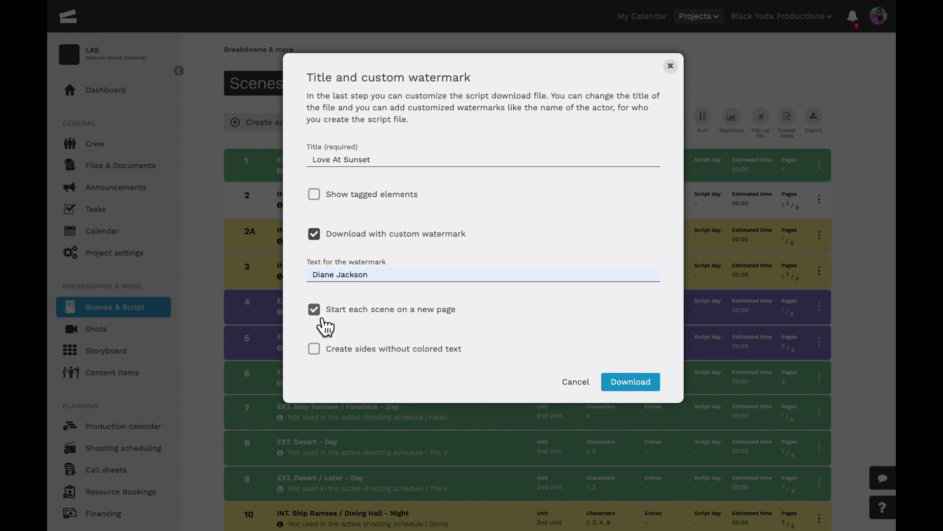
click(633, 382)
Open the downloaded sides PDF and scroll through its three watermarked pages.
click(156, 522)
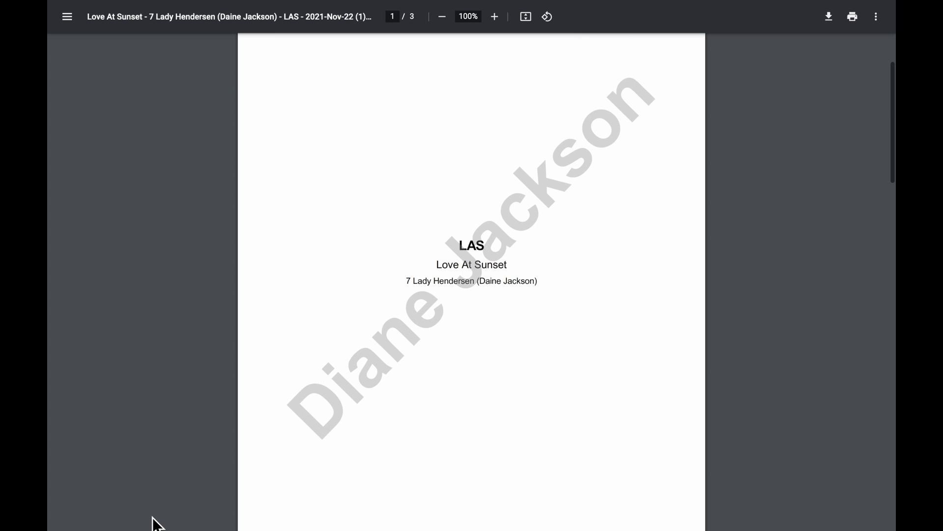
scroll(153, 517, down, 20)
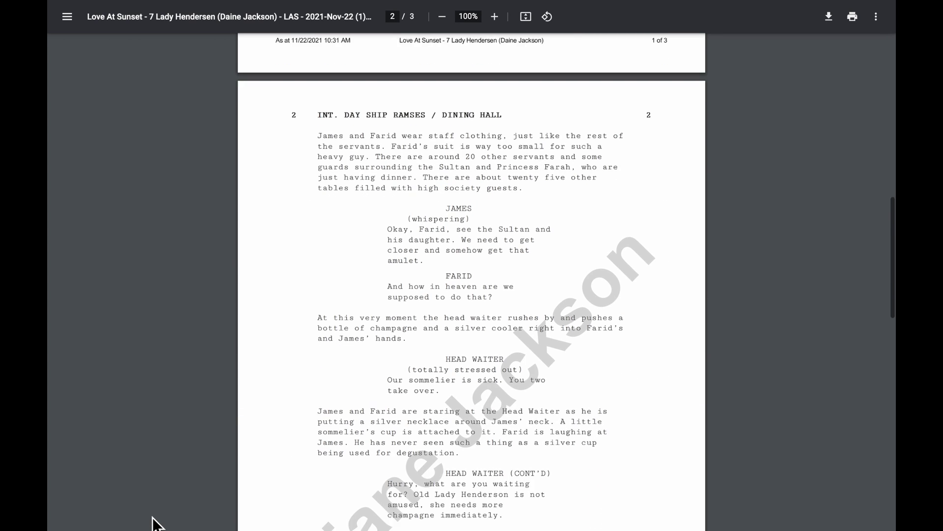
scroll(153, 517, down, 10)
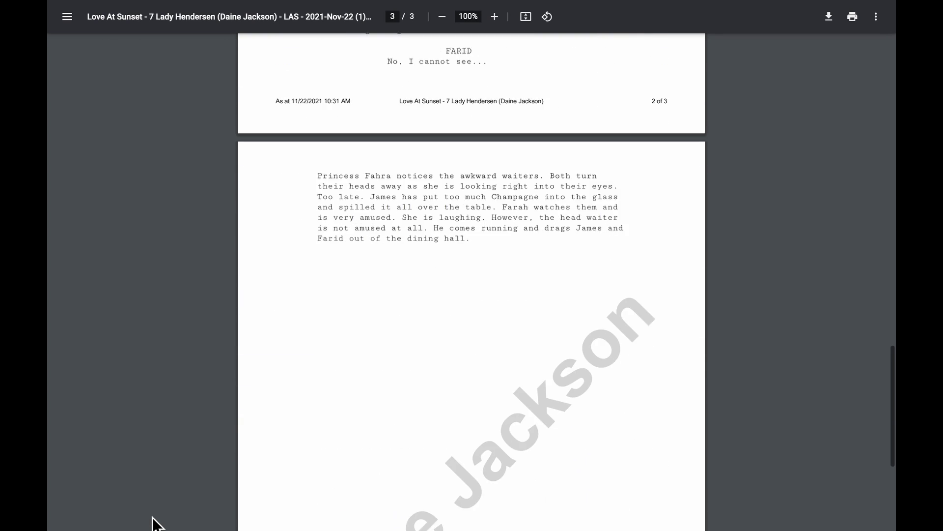